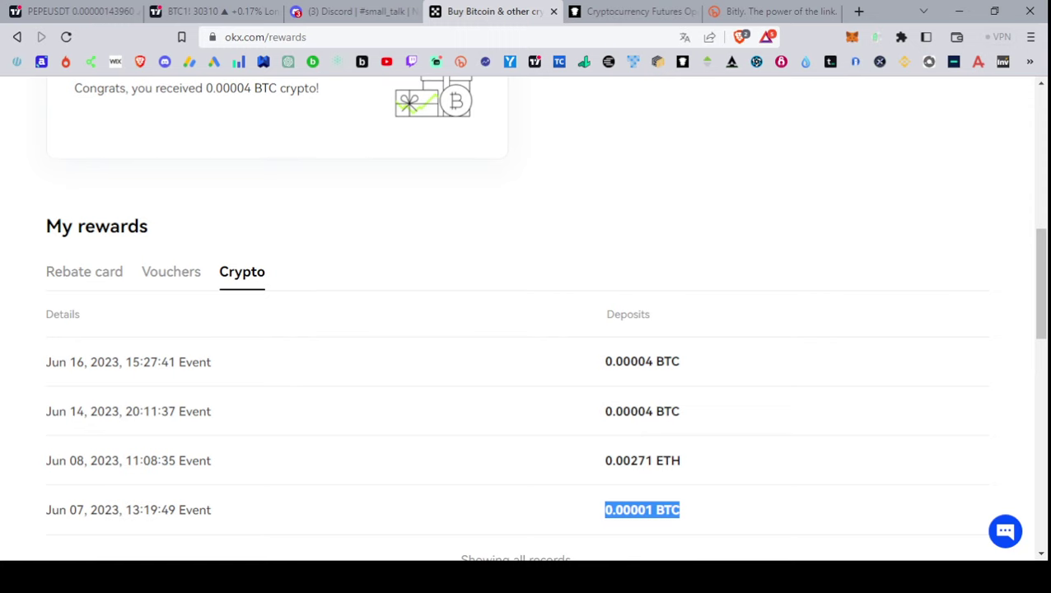
Step: Review the rebate card balances and the crypto deposits in the My rewards section
left_click(84, 272)
scroll(526, 318, "down", 2)
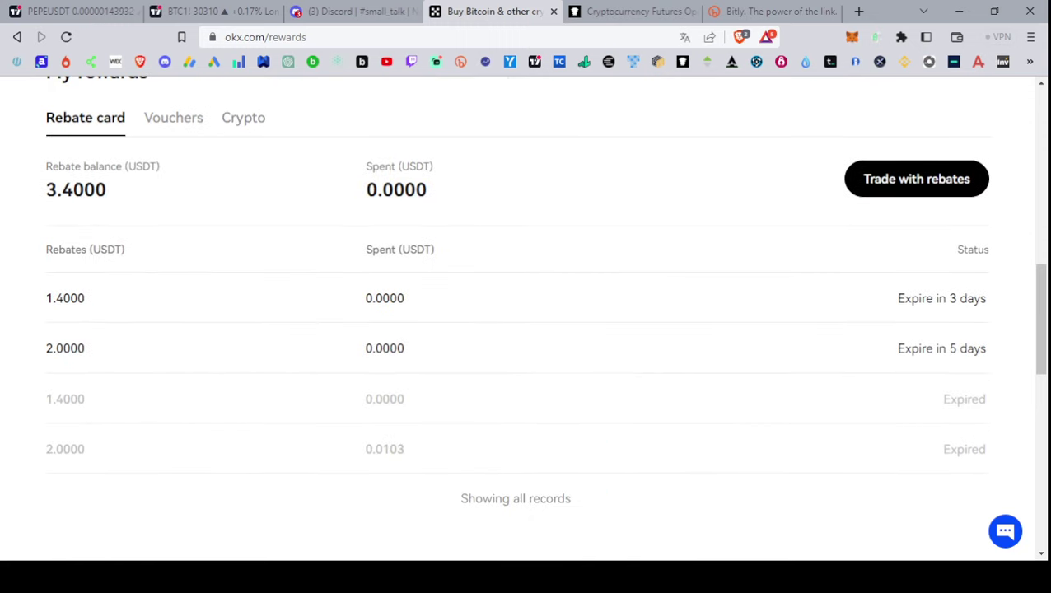
left_click(243, 117)
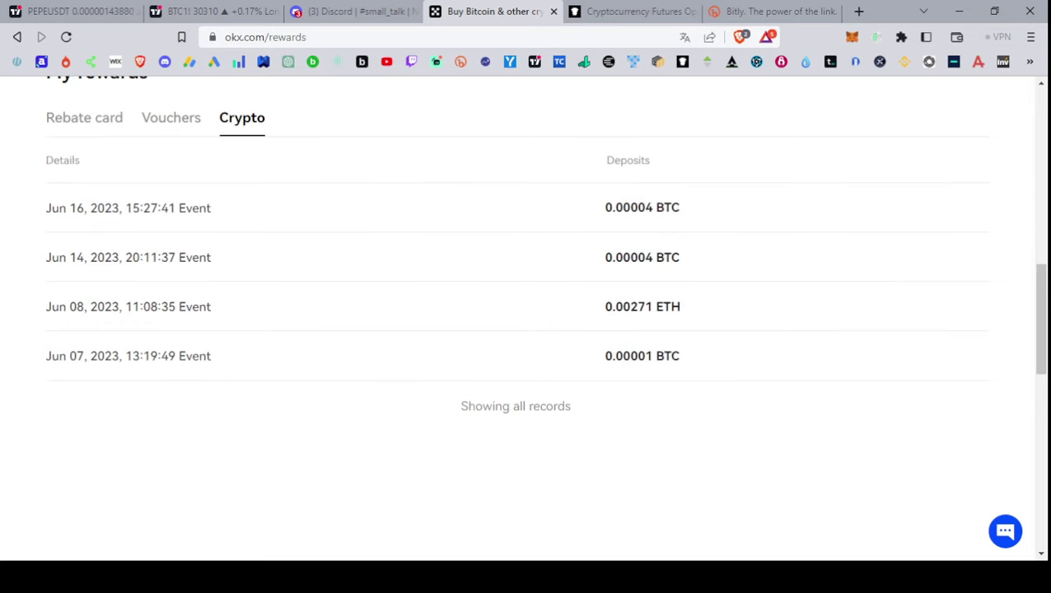
scroll(525, 318, "up", 5)
Step: Switch to Bitly and copy the short link of the OKX Affiliate 30 entry
left_click(773, 12)
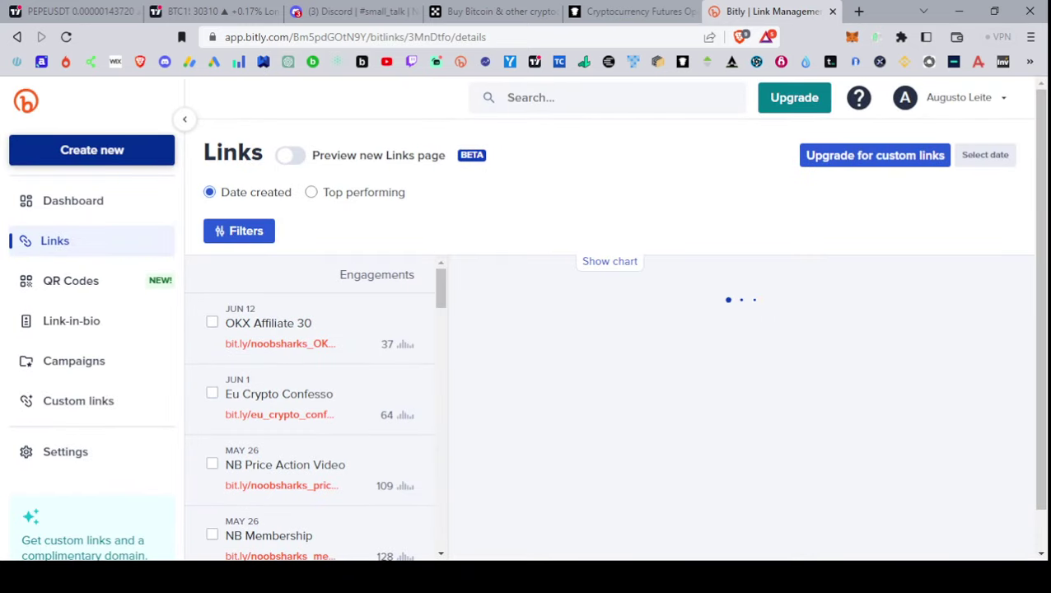
left_click(310, 328)
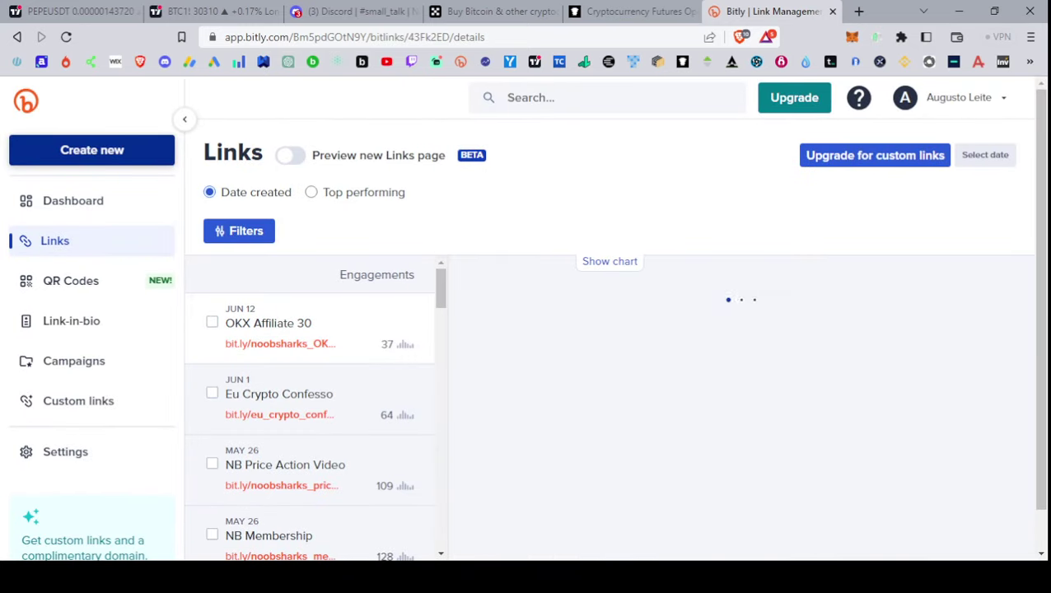
left_click(885, 484)
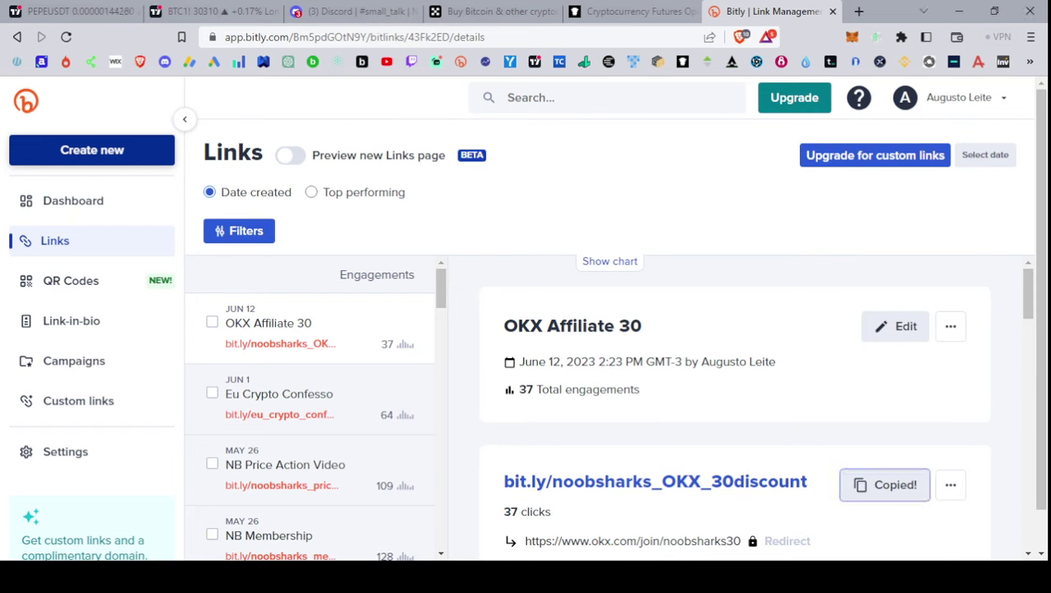
Step: Copy the short link of the NB Discord Server NExp entry from the Bitly links list
scroll(312, 407, "down", 1)
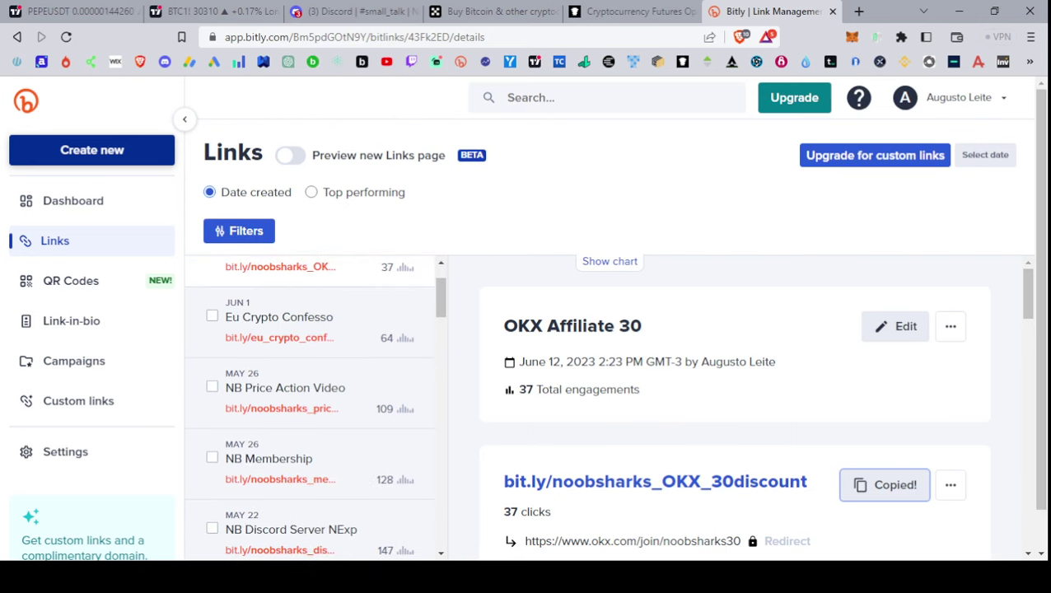
left_click(291, 529)
scroll(885, 408, "down", 1)
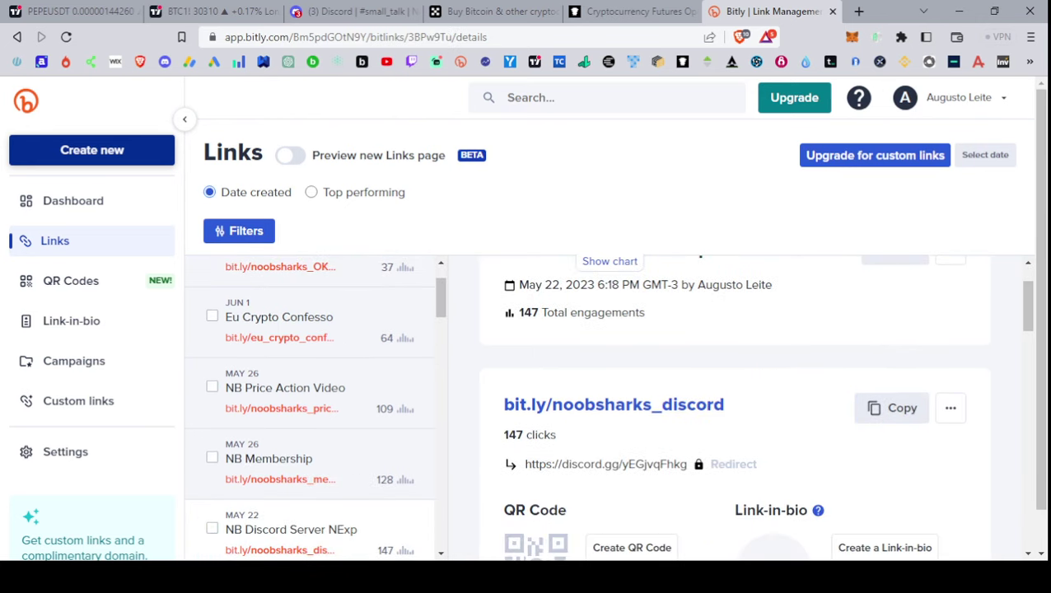
left_click(885, 407)
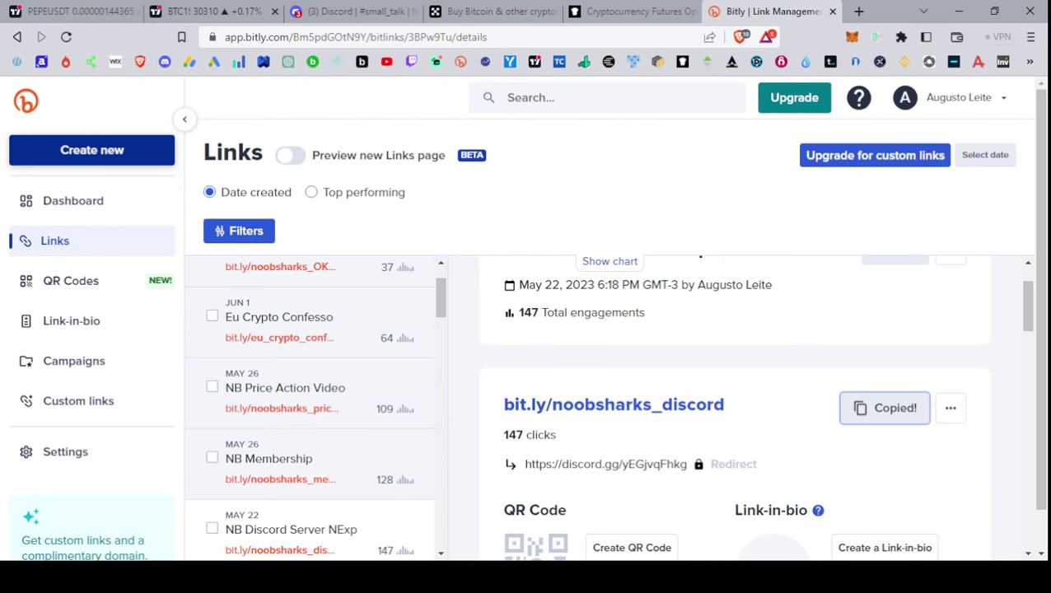
Step: Switch to TradingView and examine the recent daily price action on the BTC1! chart
left_click(215, 11)
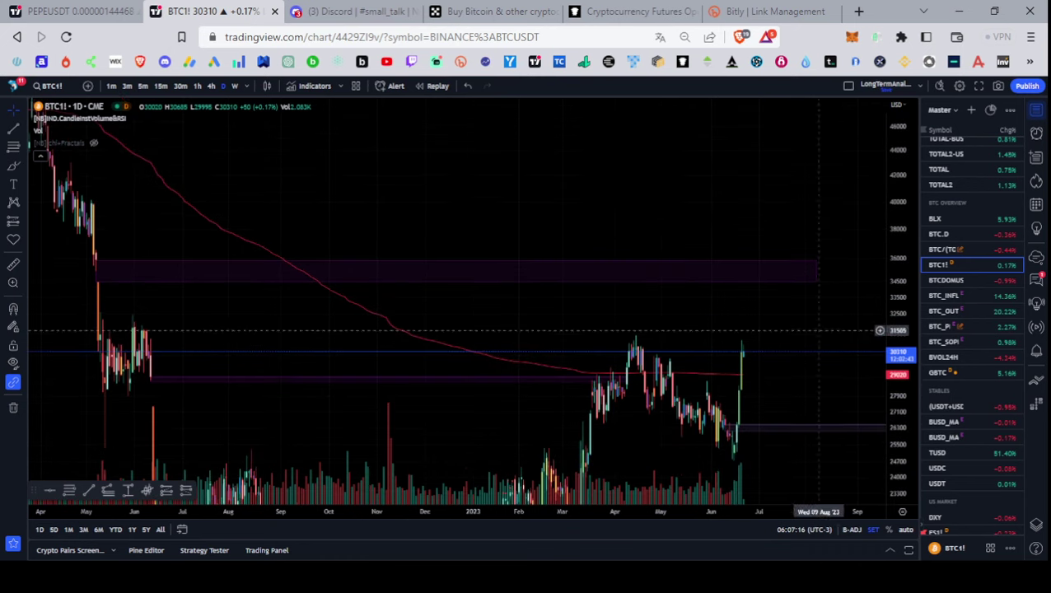
left_click_drag(796, 321, 799, 254)
scroll(662, 335, "up", 1)
scroll(662, 334, "up", 3)
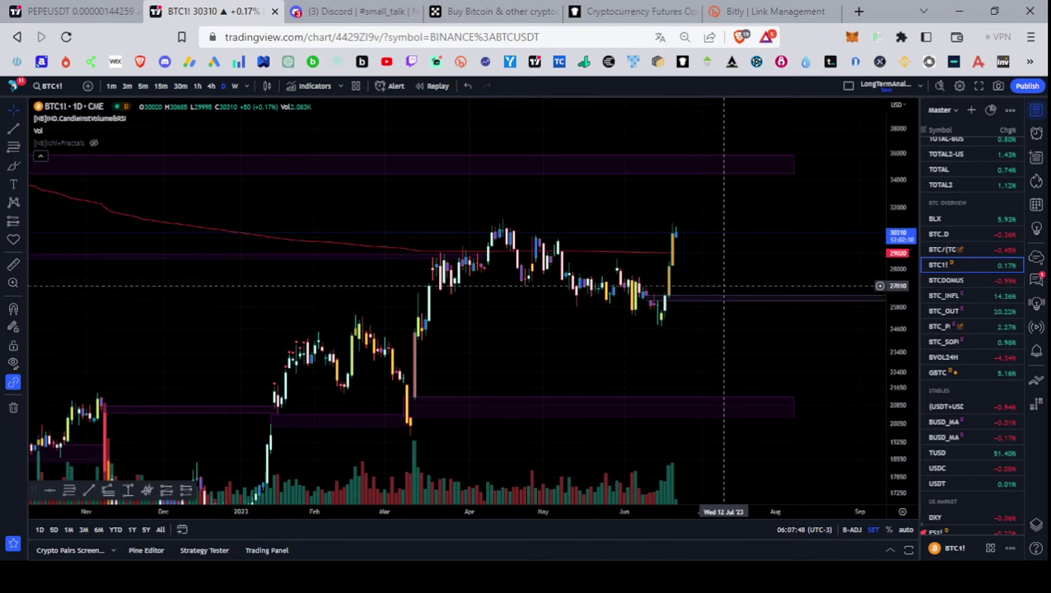
Step: Show the alerts list and load the BOT w-SPACE chart layout
left_click(1036, 133)
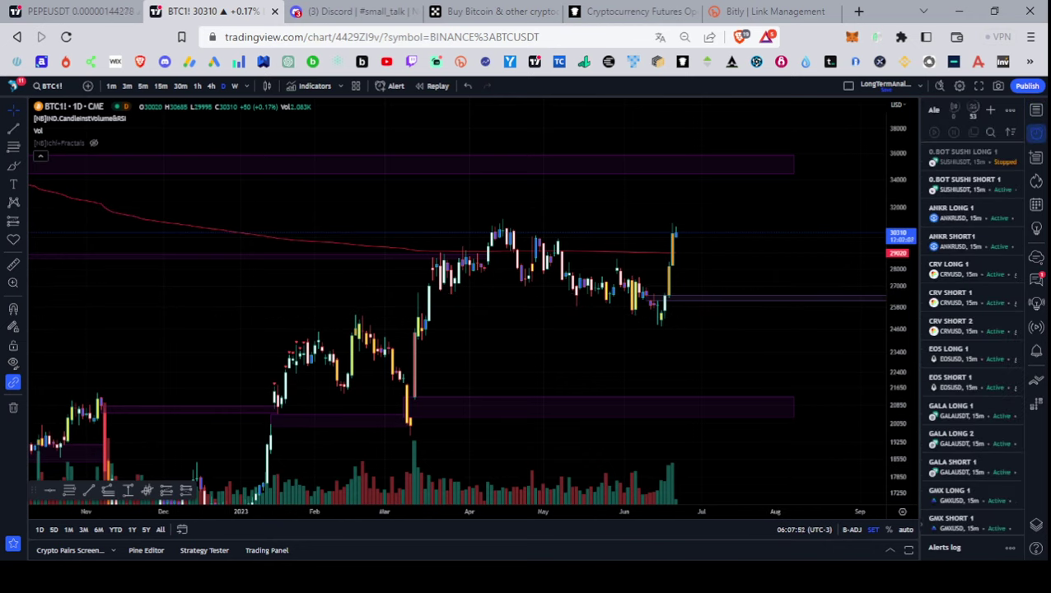
left_click(964, 157)
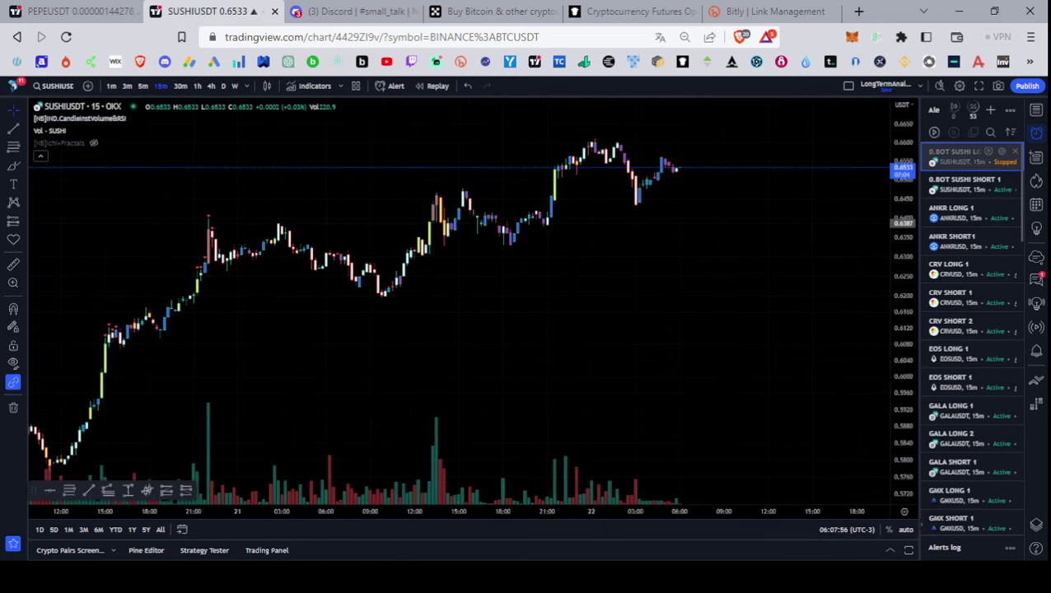
left_click(914, 85)
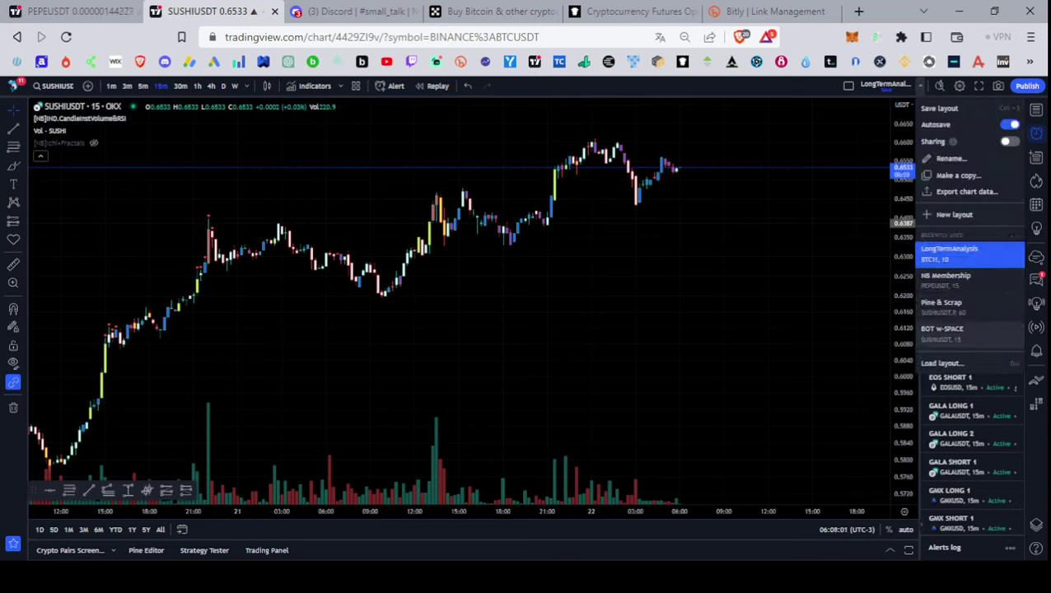
left_click(947, 333)
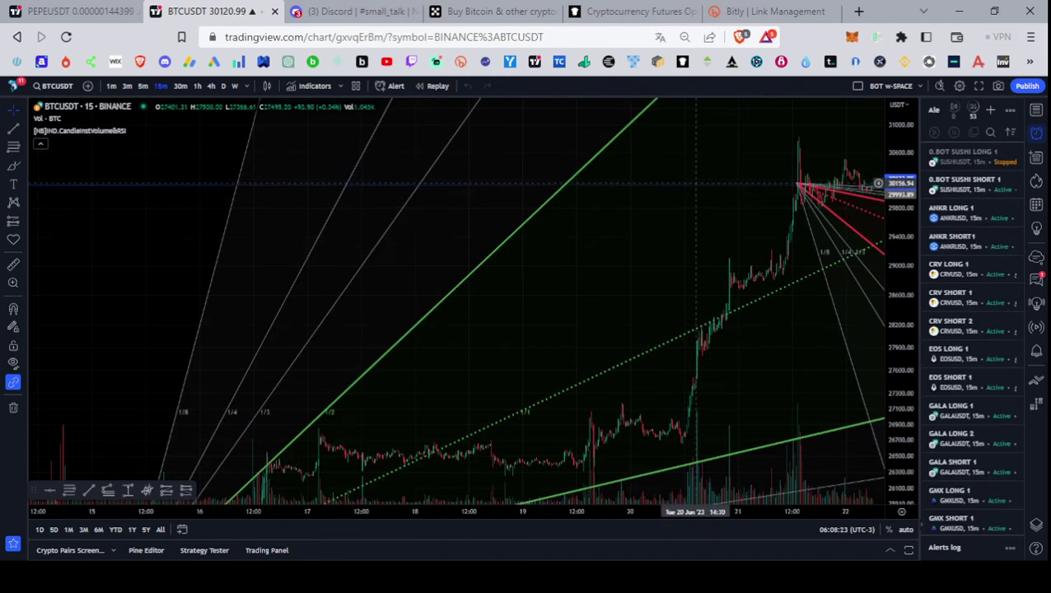
Step: Open the SUSHIUSDT chart from the 0.BOT SUSHI LONG 1 alert and inspect its long and short position zones
left_click_drag(664, 202, 459, 182)
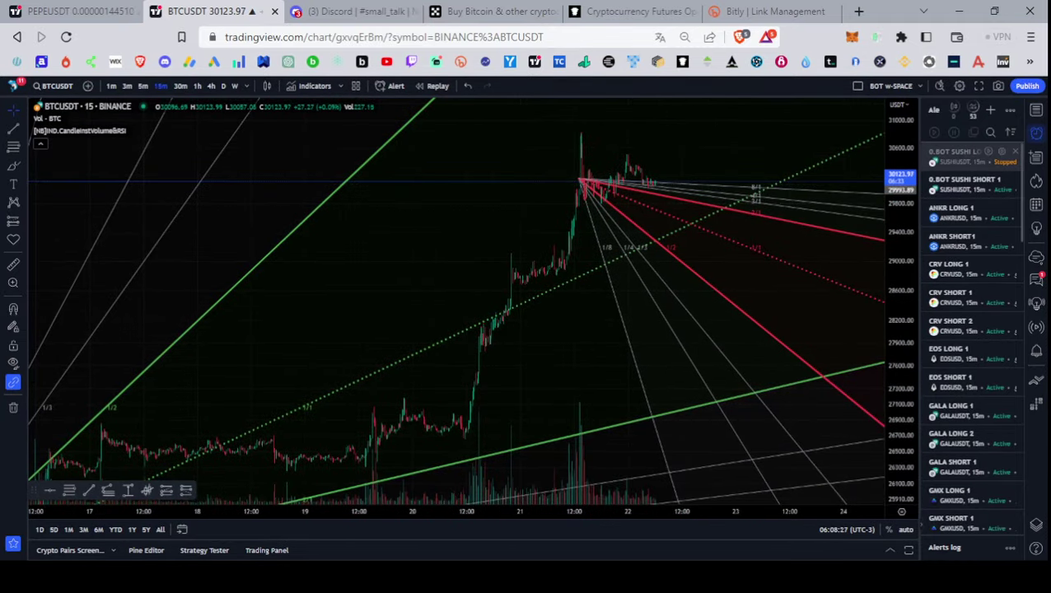
left_click(968, 155)
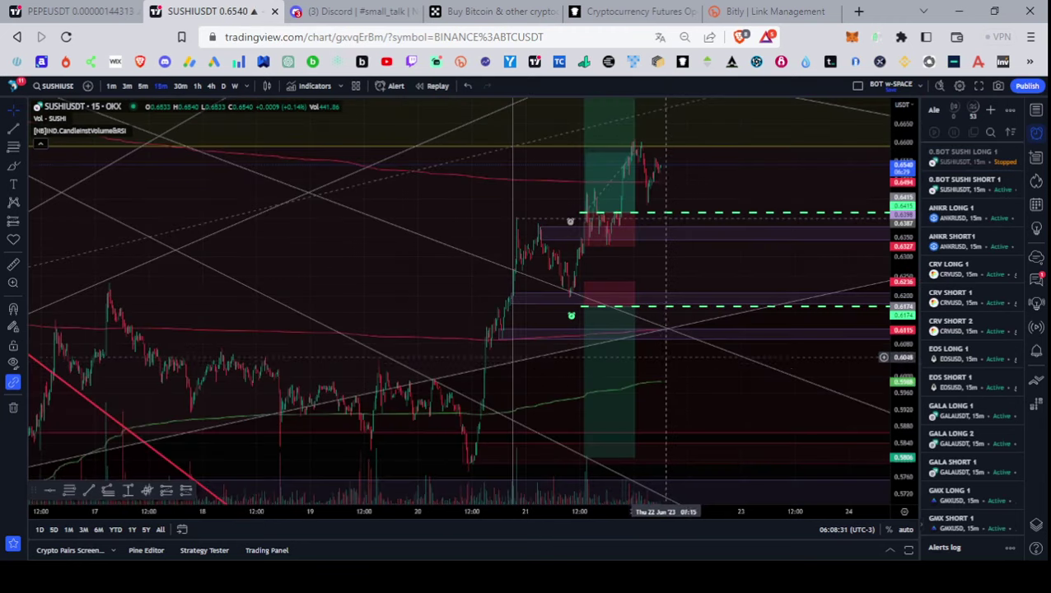
scroll(673, 346, "up", 4)
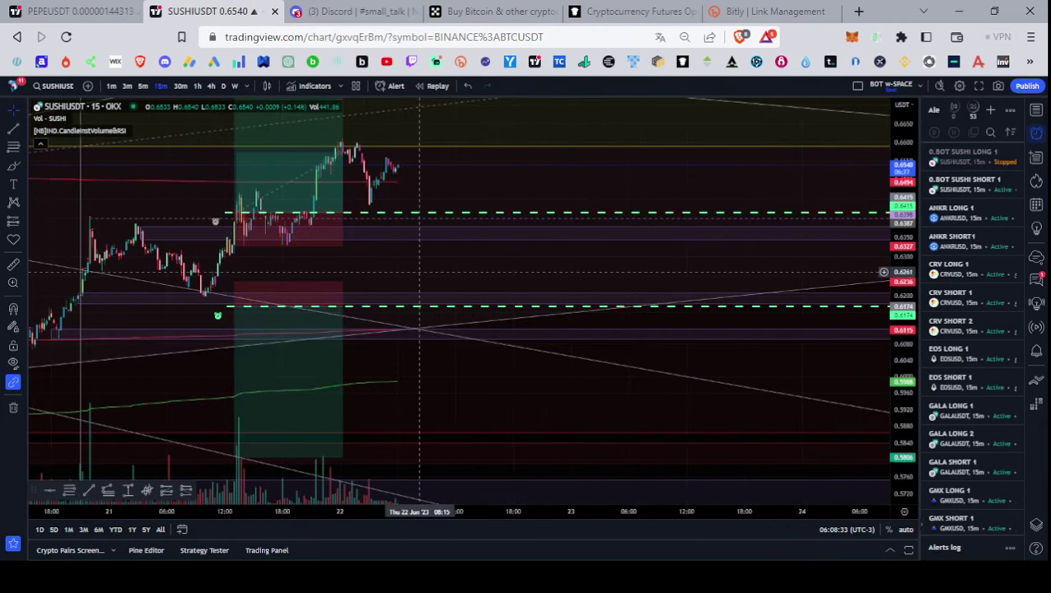
scroll(437, 300, "up", 2)
left_click_drag(460, 296, 648, 373)
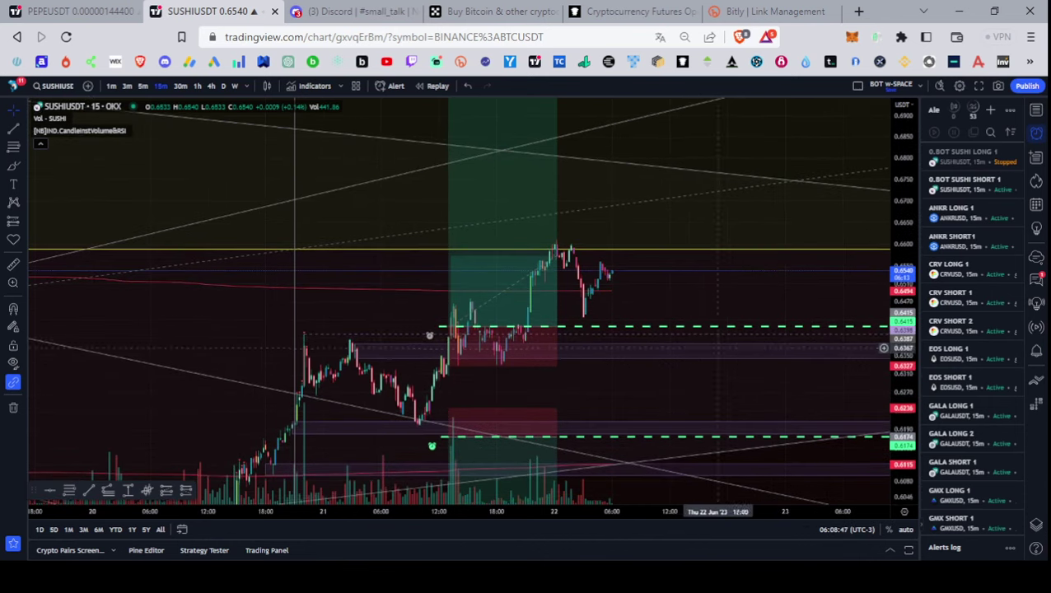
scroll(707, 346, "up", 3)
left_click_drag(574, 362, 635, 351)
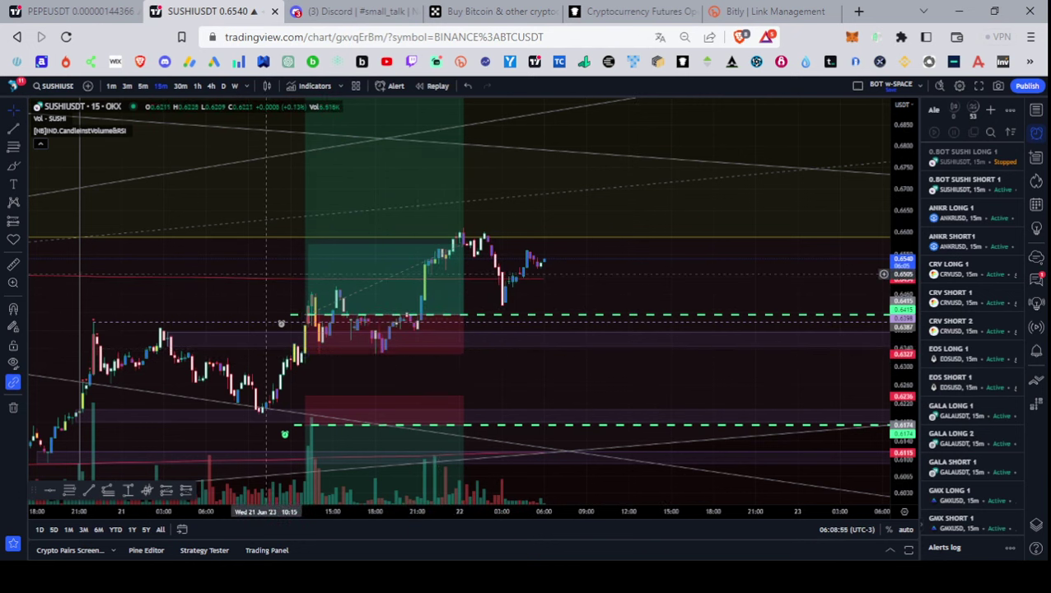
Step: Delete the red and green Gann fans anchored around June 9 on the SUSHIUSDT chart
scroll(266, 275, "down", 5)
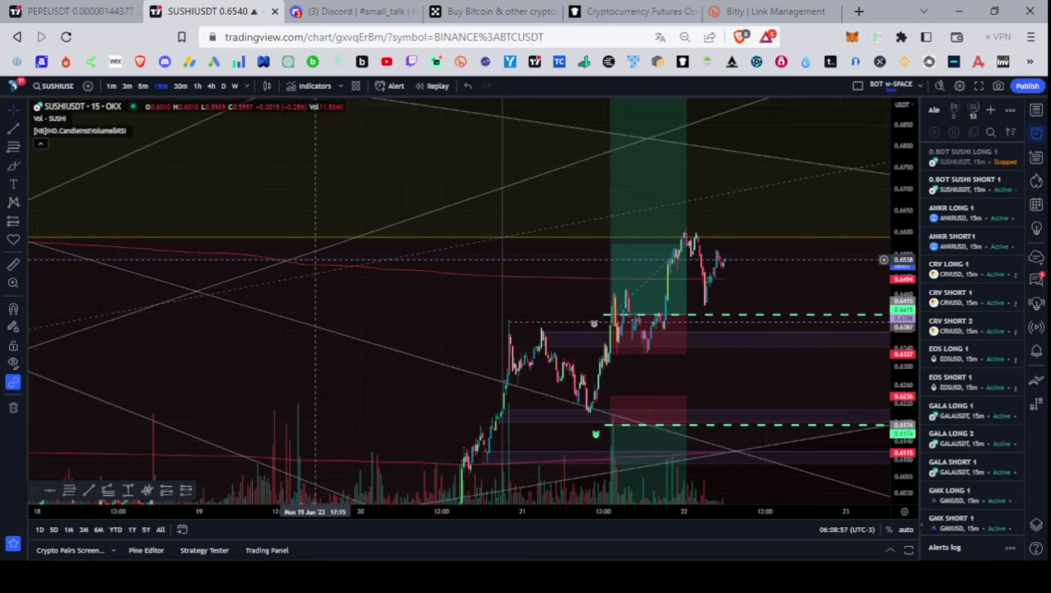
scroll(317, 260, "down", 2)
scroll(396, 265, "down", 2)
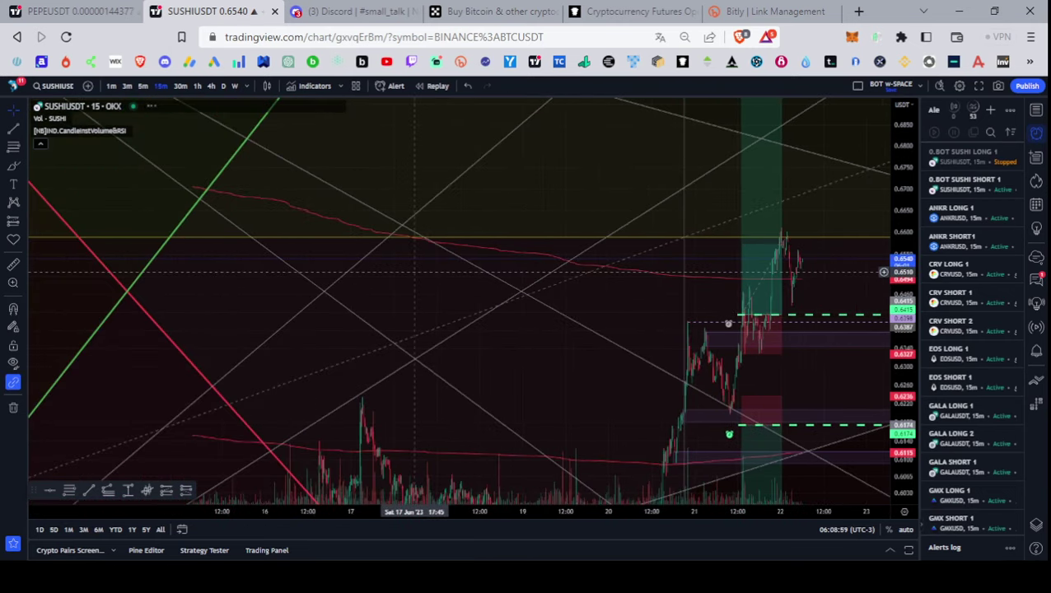
scroll(414, 268, "down", 3)
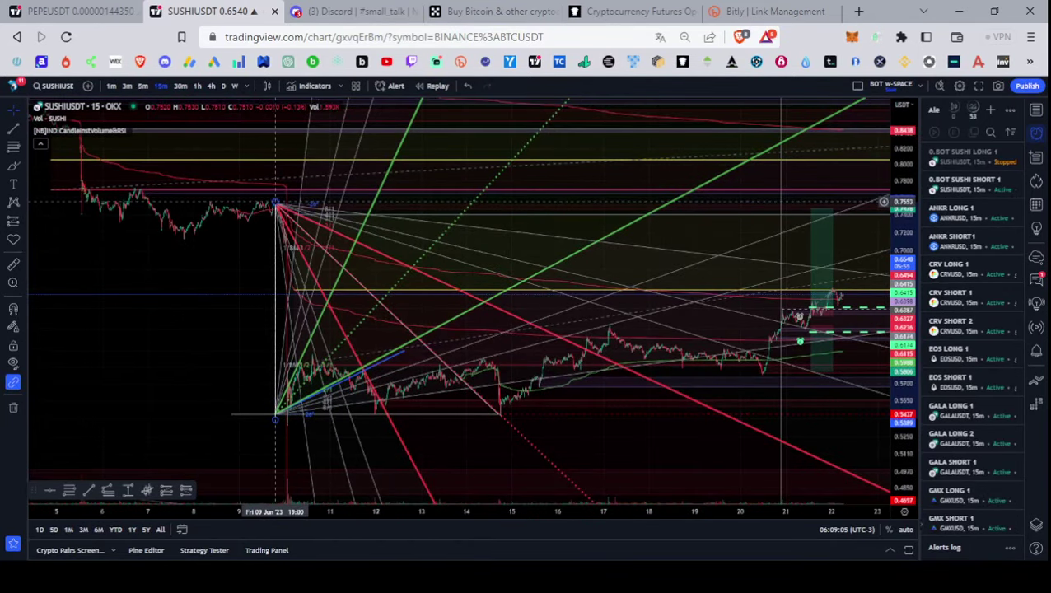
left_click(276, 203)
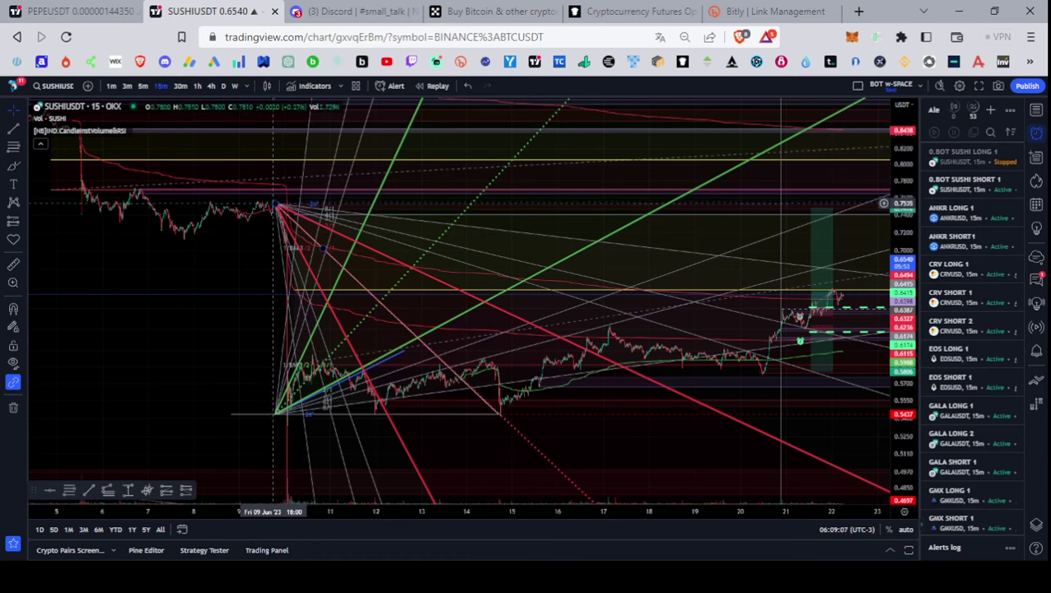
key("Delete")
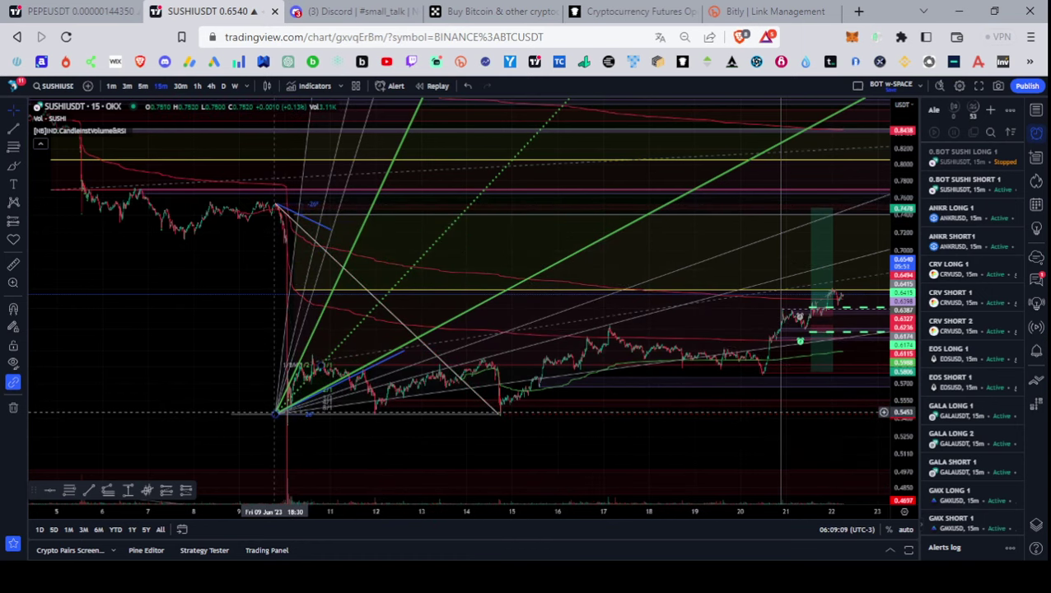
left_click(276, 411)
key("Delete")
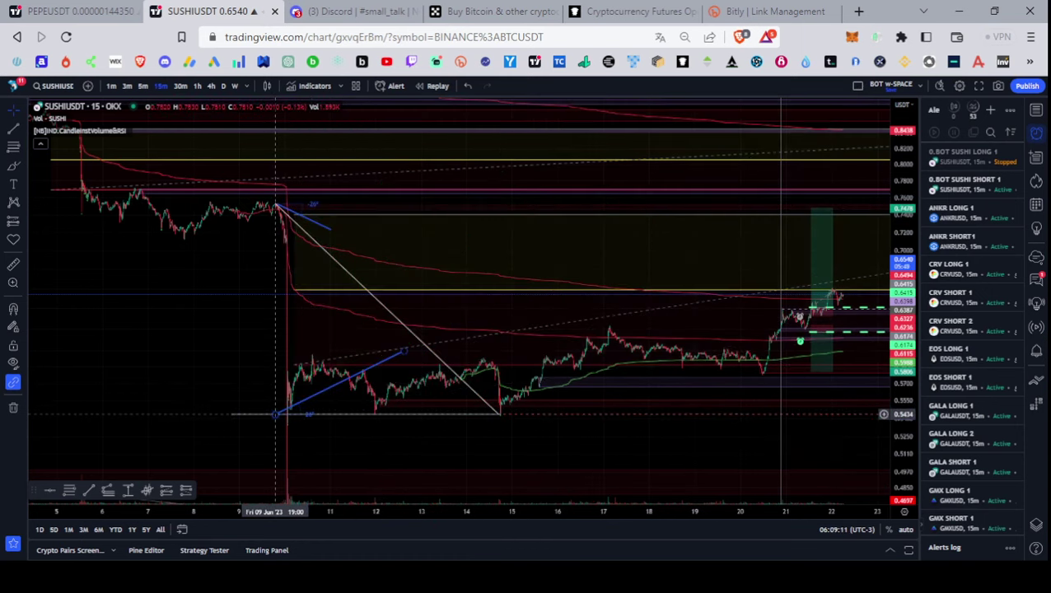
Step: Delete the two blue trend angle lines starting around June 9, the rising one and the falling one
left_click(276, 412)
key("Delete")
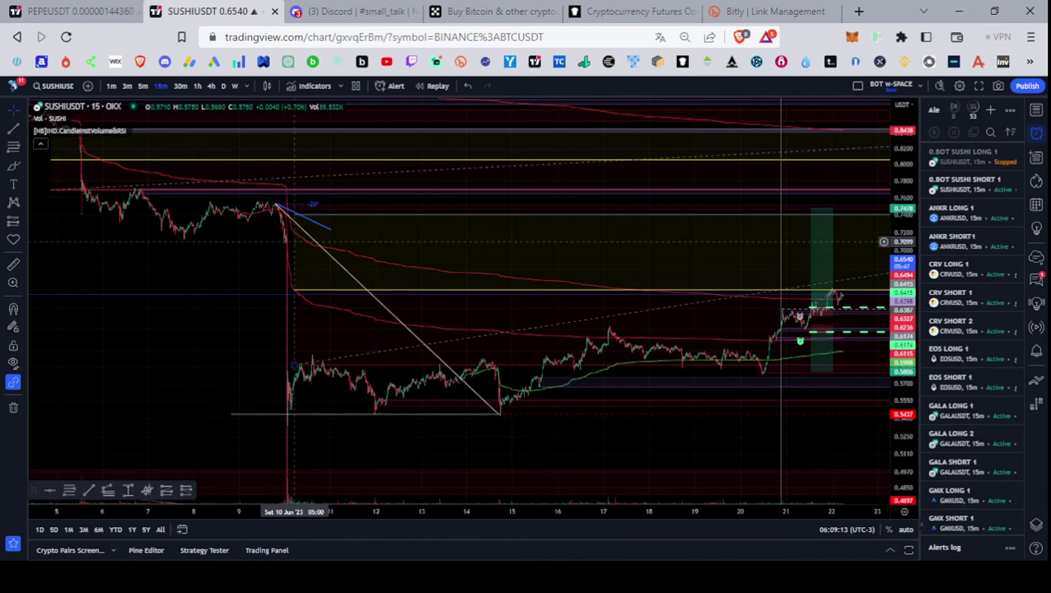
left_click(280, 204)
key("Delete")
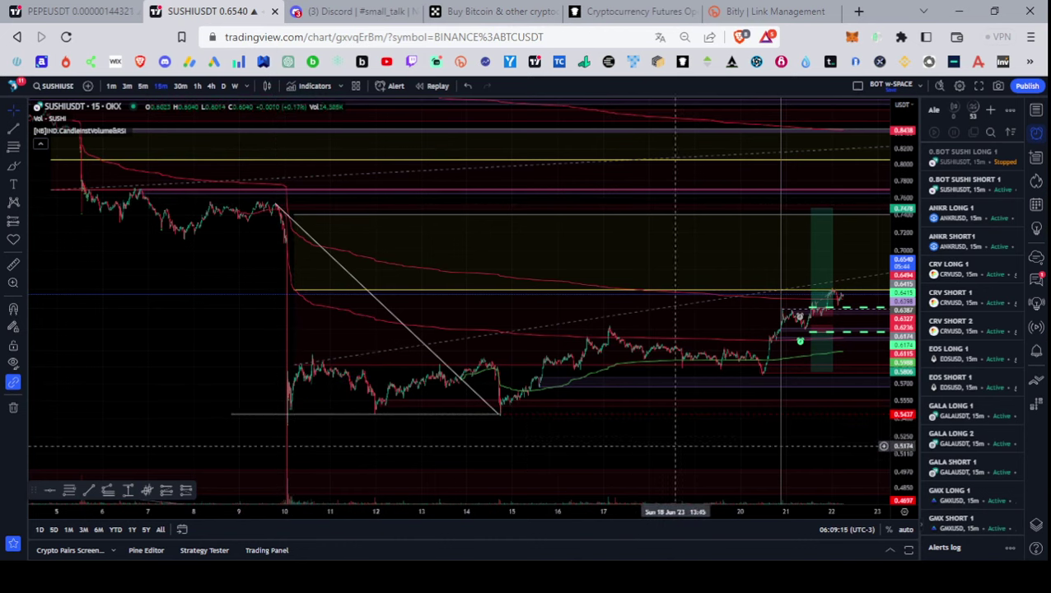
Step: Delete the white descending trend line and the white horizontal line at the June 14 low
left_click_drag(675, 441, 510, 434)
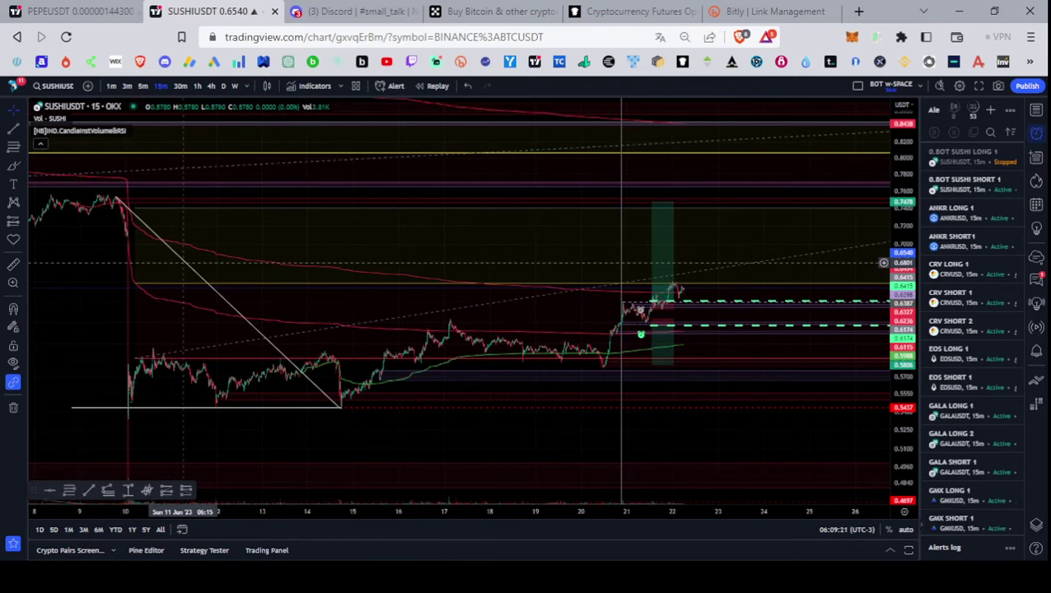
left_click(183, 262)
key("Delete")
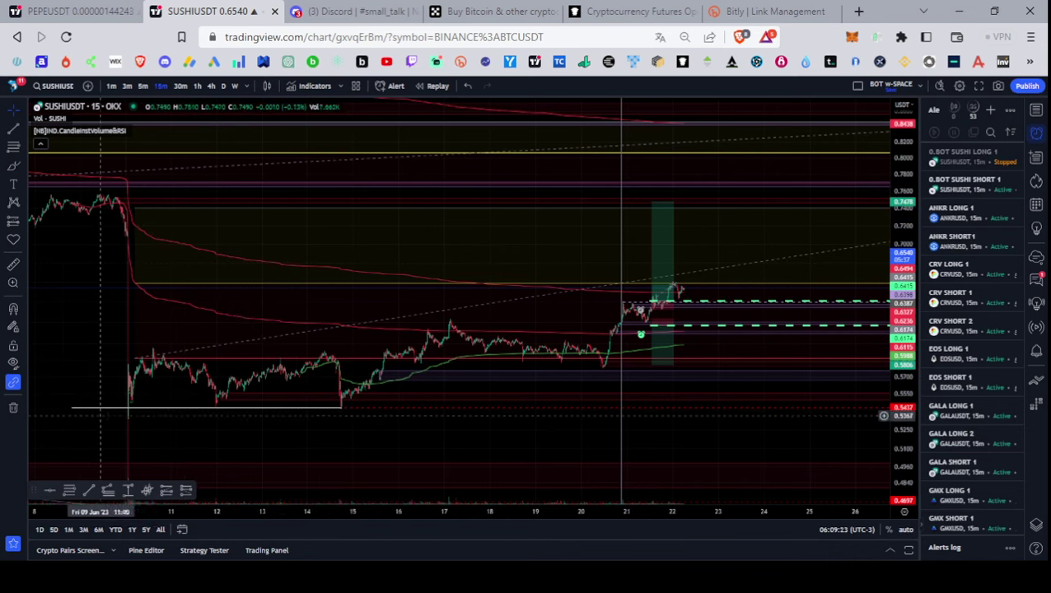
left_click(86, 406)
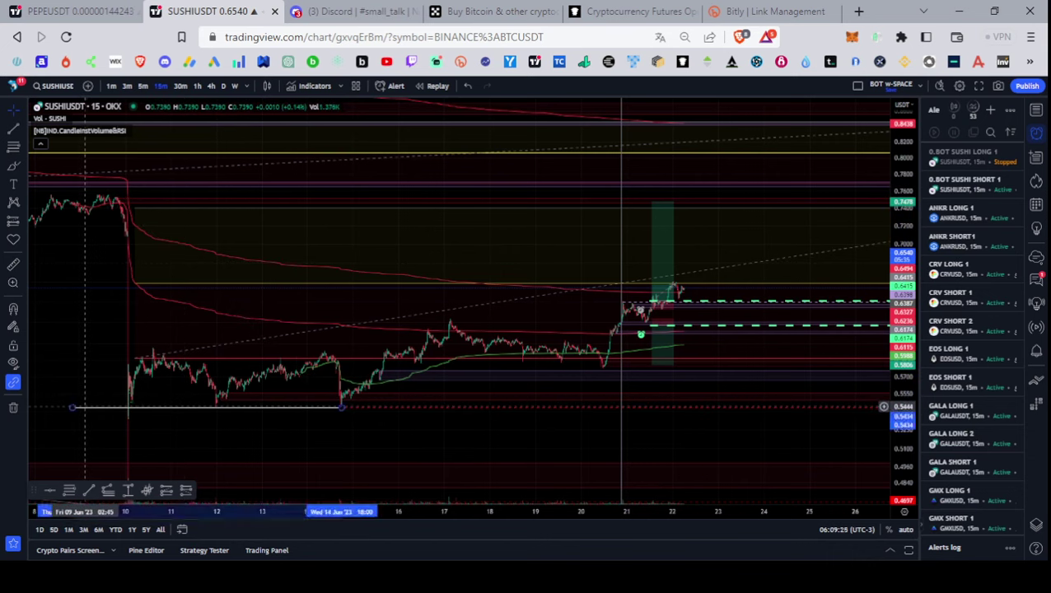
key("Delete")
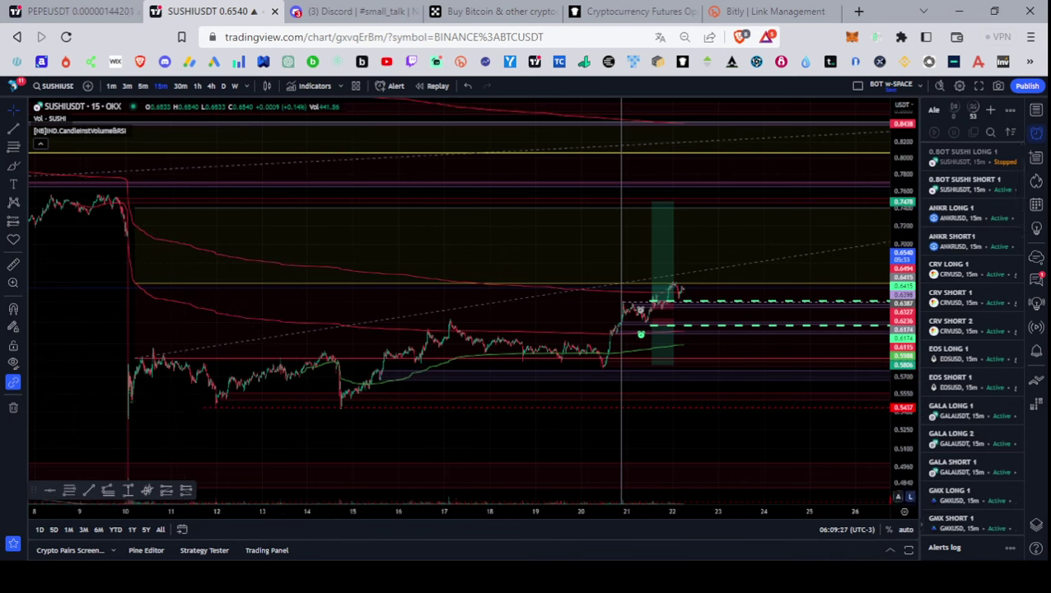
Step: Examine the recent SUSHIUSDT candles against the position zones, dashed alert levels and yellow resistance line
left_click_drag(903, 409, 903, 345)
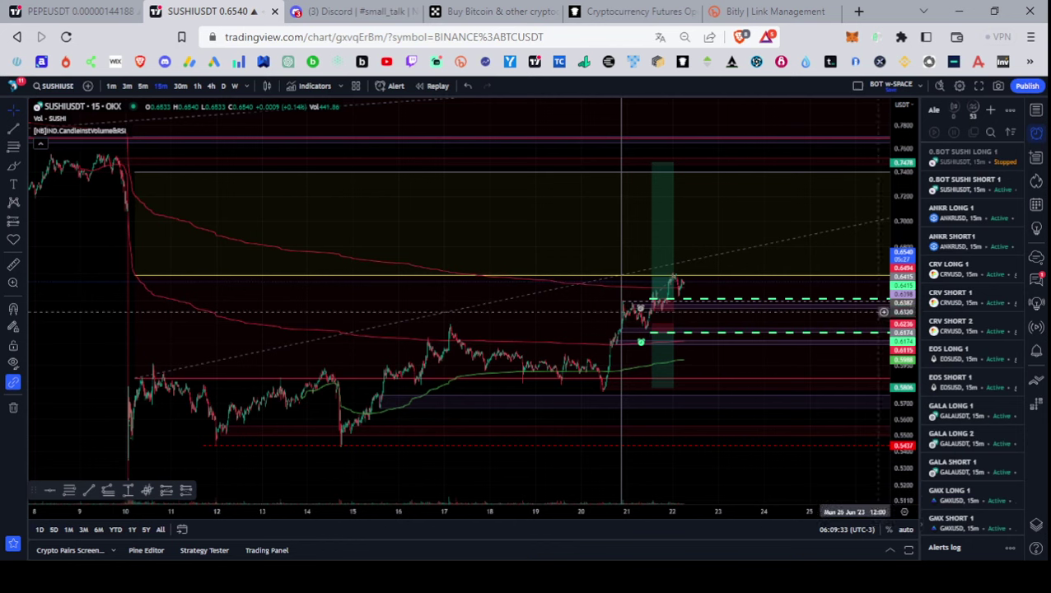
mouse_move(638, 286)
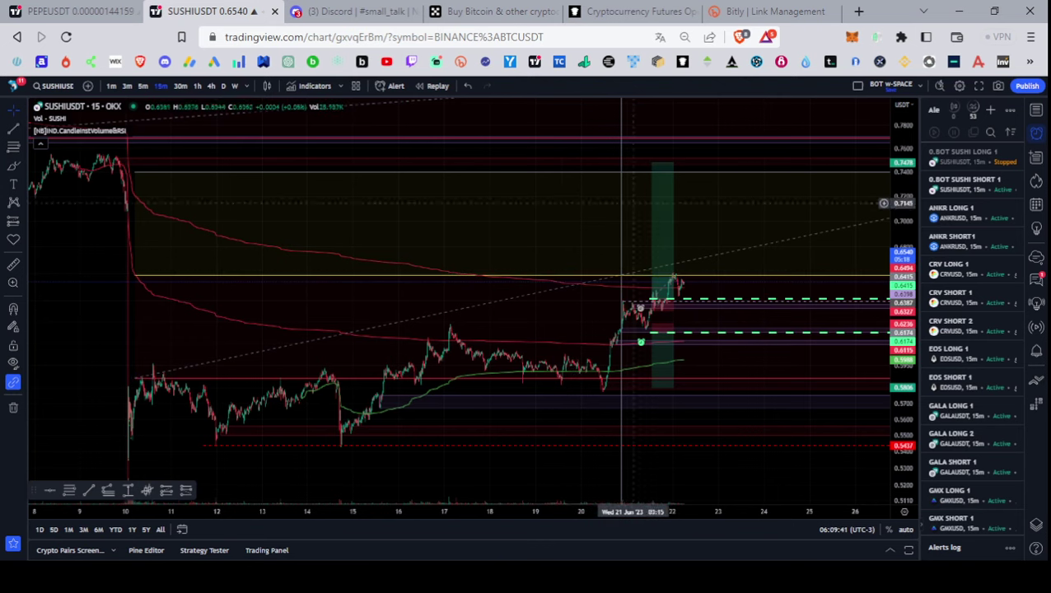
left_click_drag(699, 206, 688, 206)
scroll(687, 206, "right", 2)
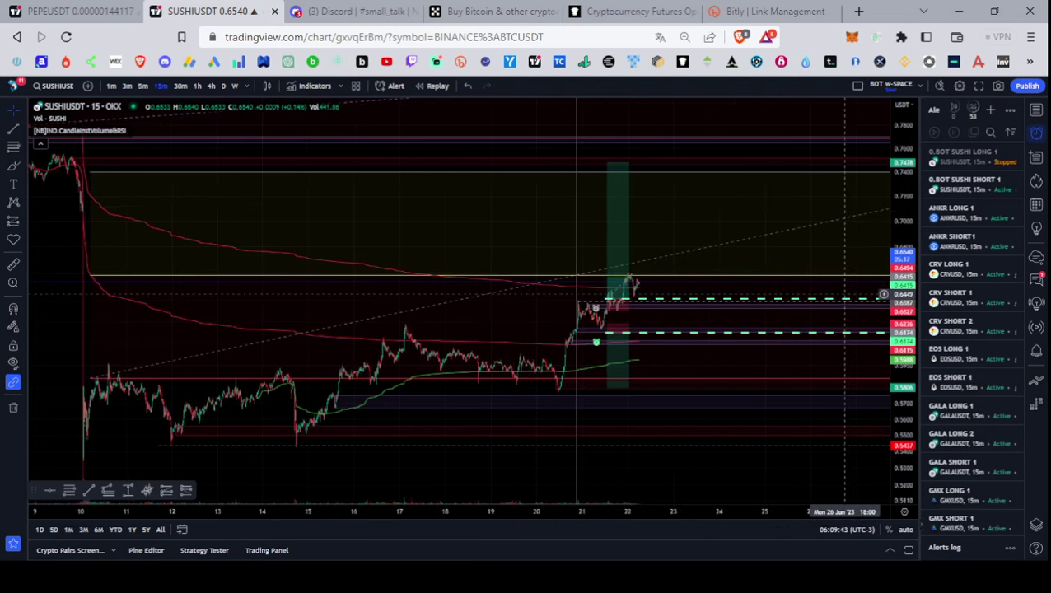
left_click_drag(902, 477, 902, 344)
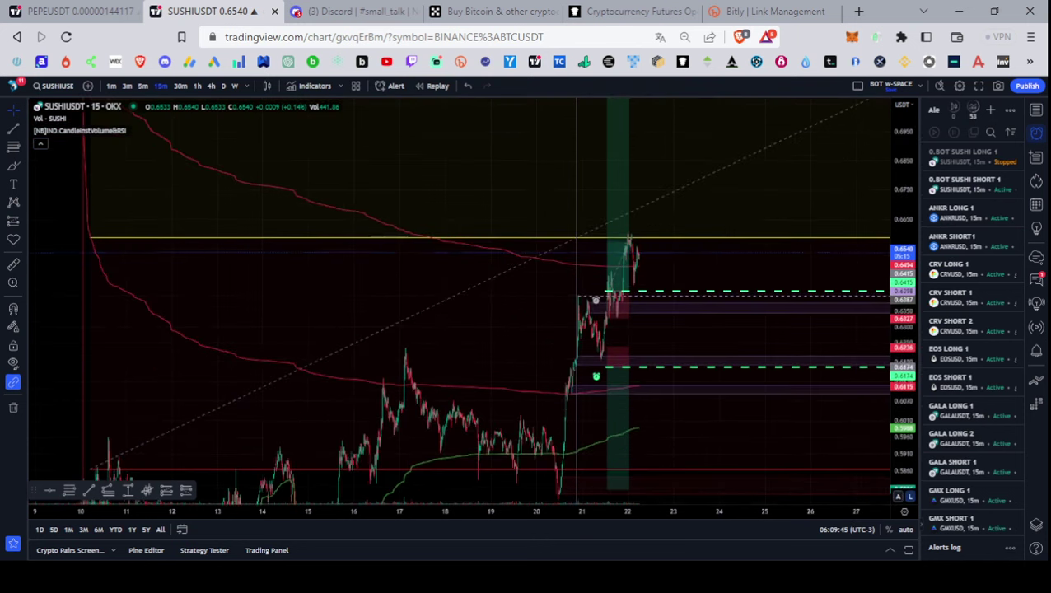
scroll(670, 305, "up", 6)
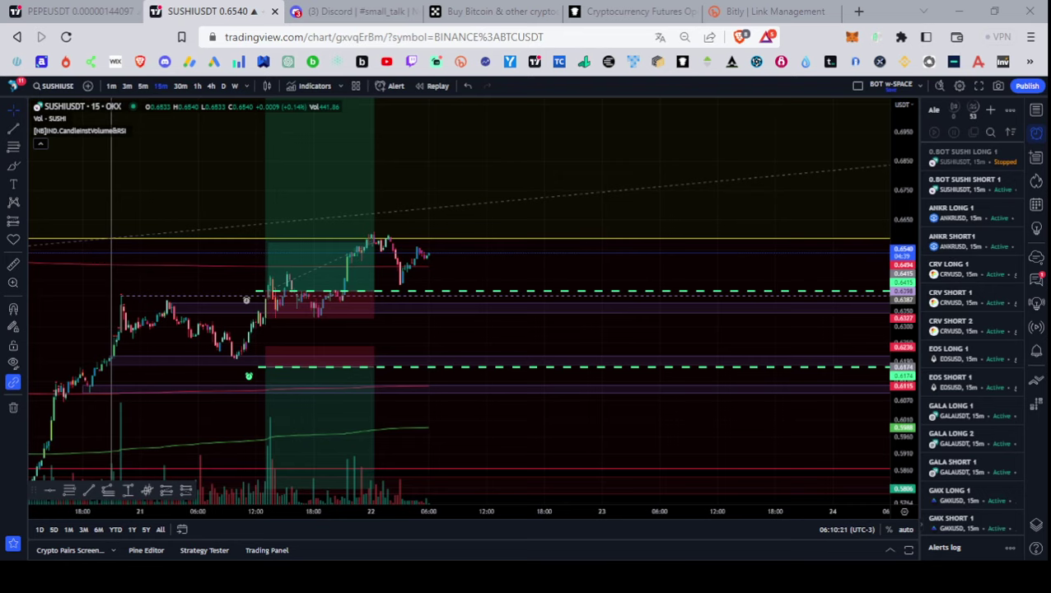
Step: Open a new browser tab
left_click(858, 11)
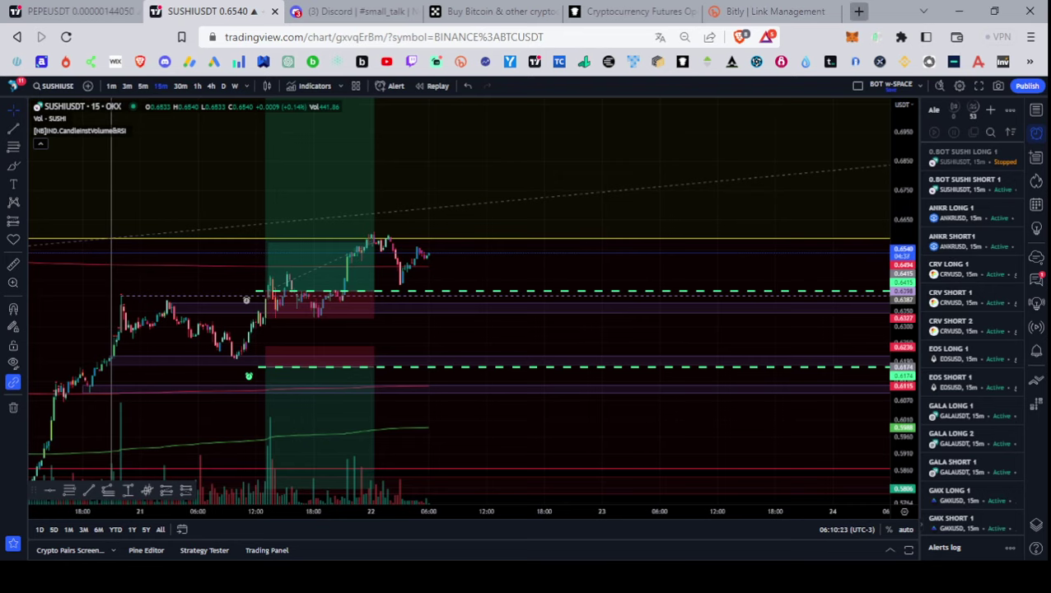